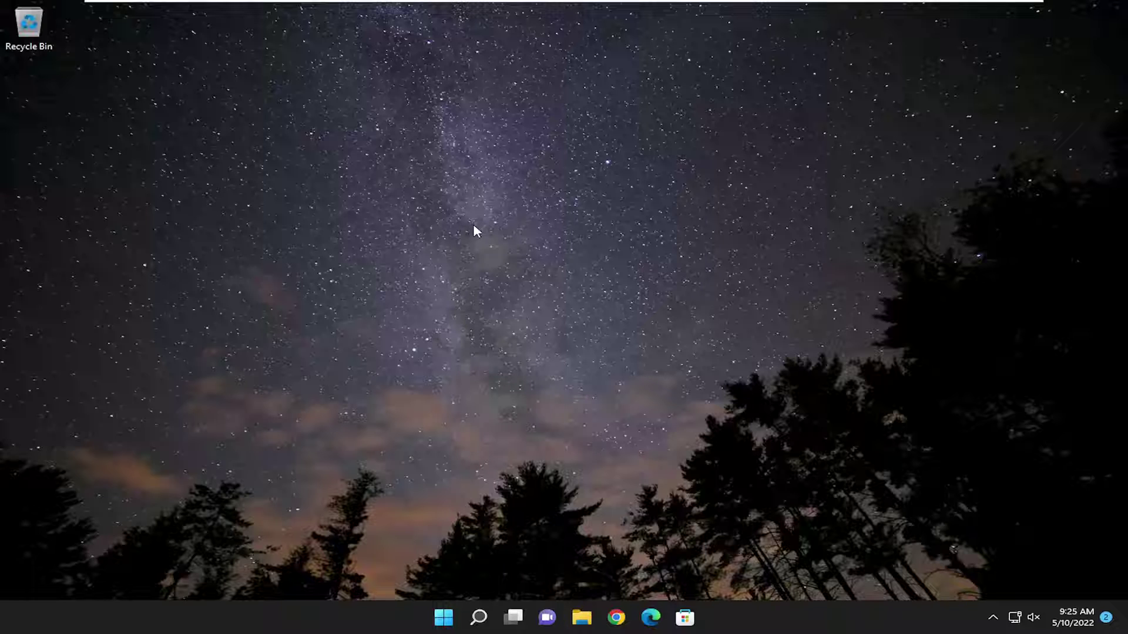
Search Windows for "windows features" and open Turn Windows features on or off
click(481, 619)
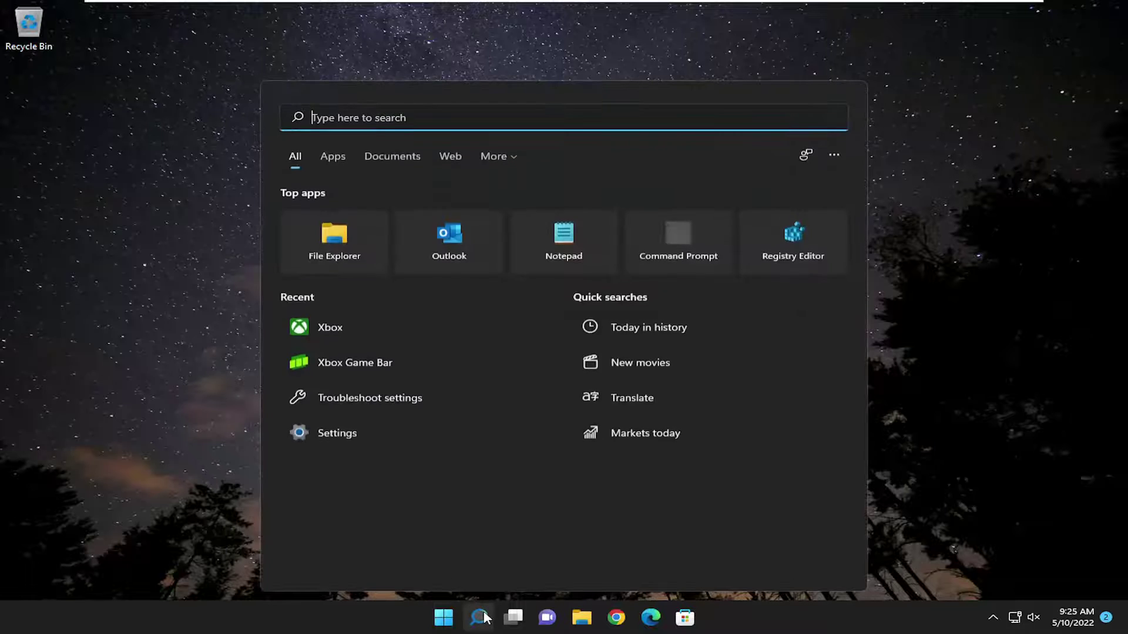
text(features)
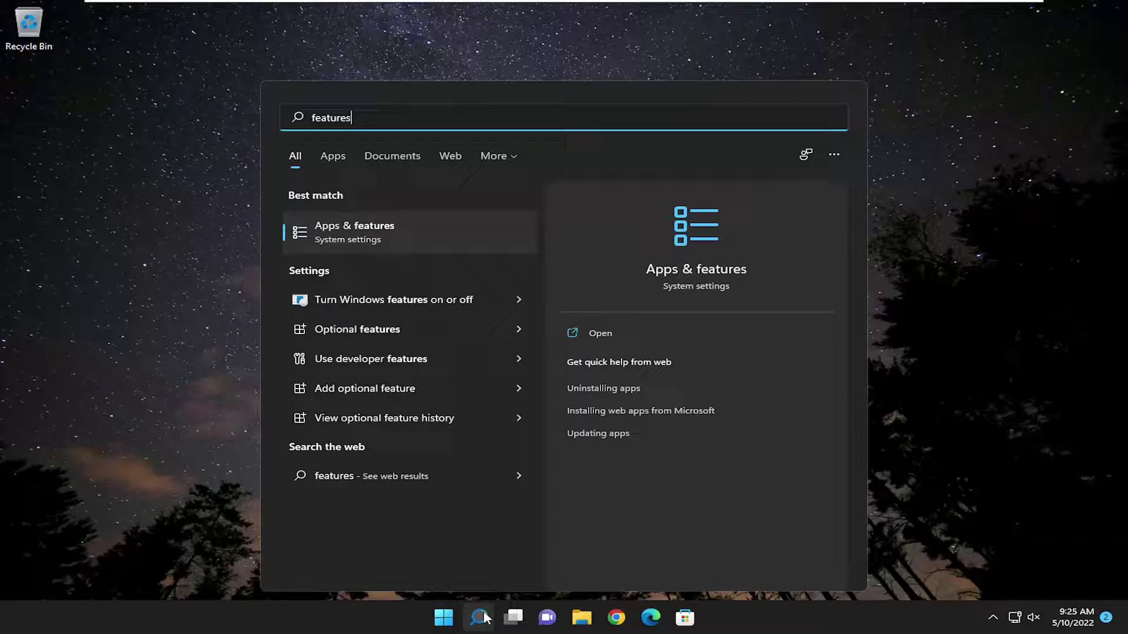
key(ctrl+a)
key(BackSpace)
text(windows)
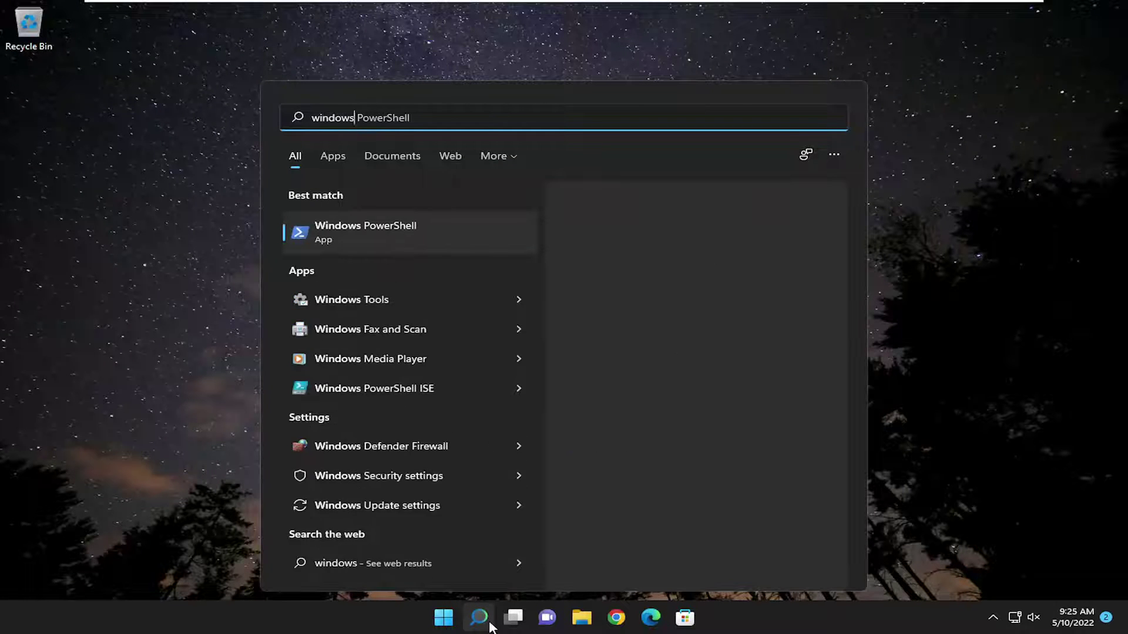
text( featur)
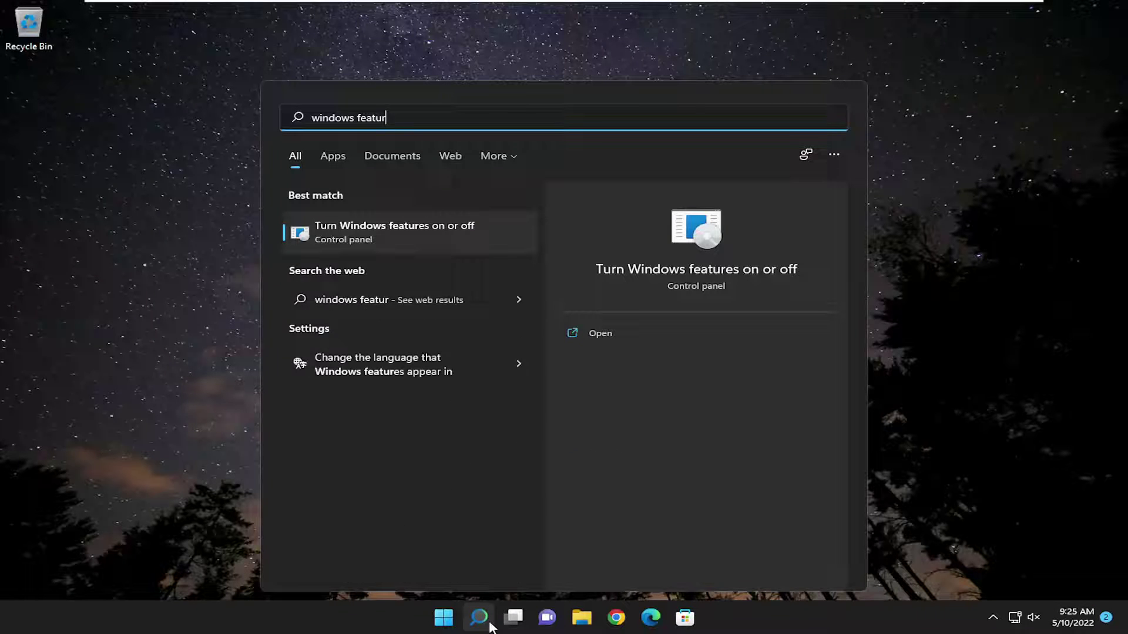
text(es)
click(412, 232)
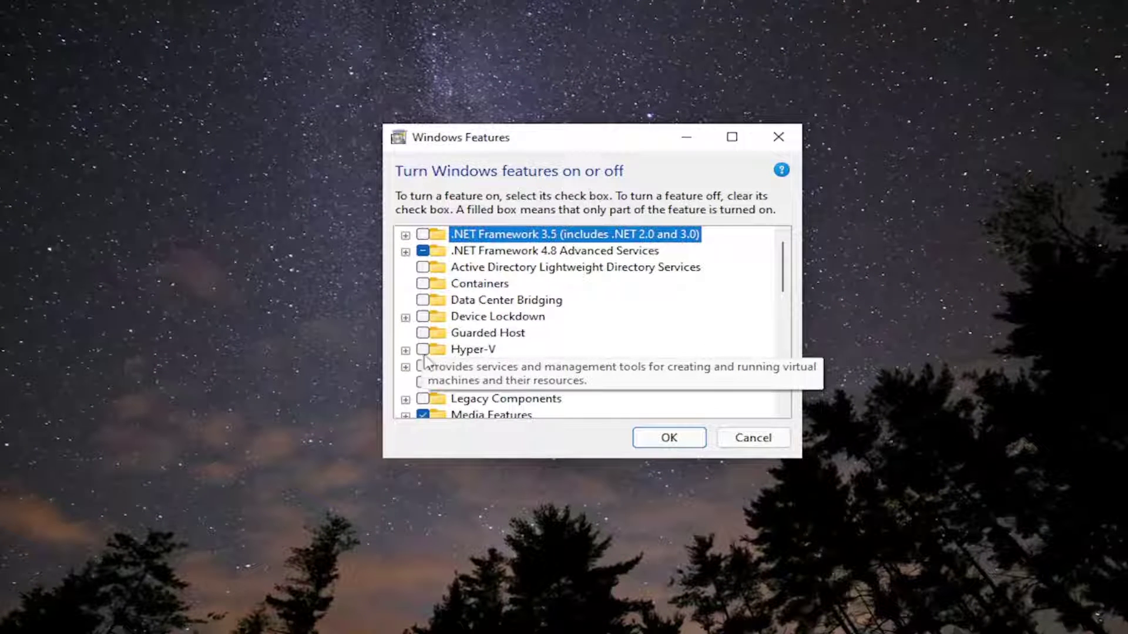
Enable the Hyper-V feature, apply the change with OK, and close the completion message
click(424, 350)
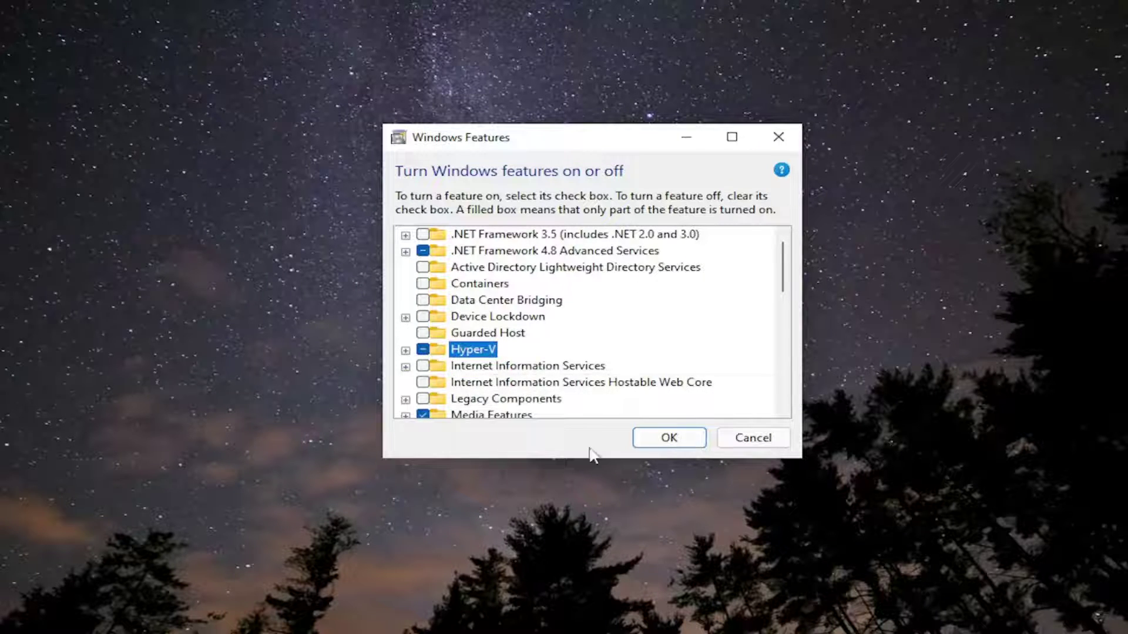
click(670, 444)
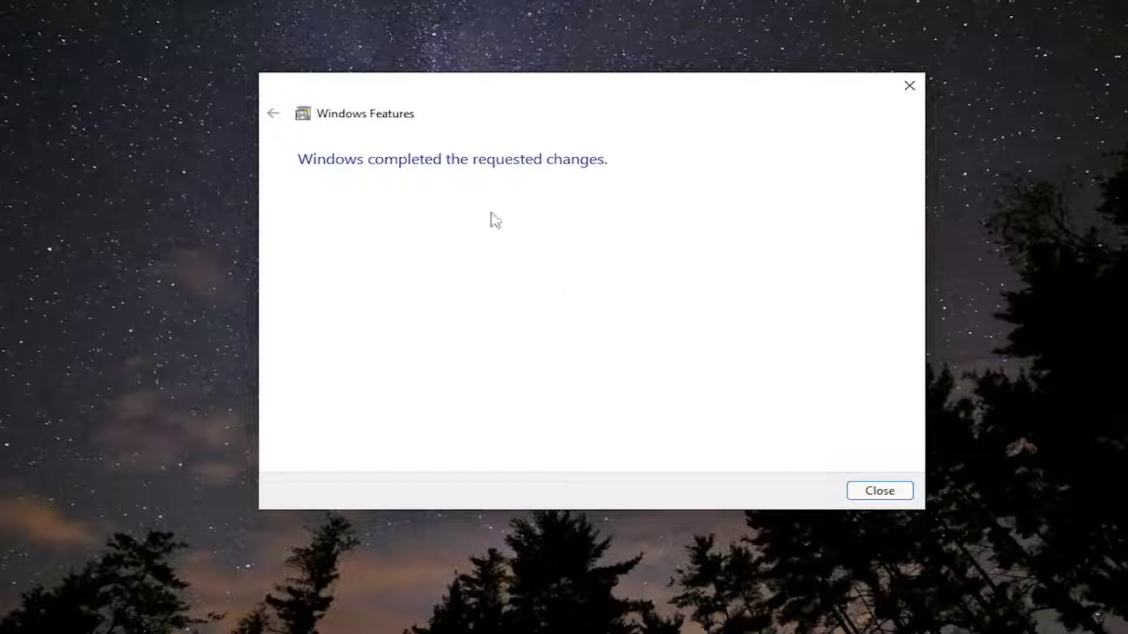
click(878, 491)
Launch Microsoft Store from search and open App settings from the profile menu to verify auto-updates
click(479, 617)
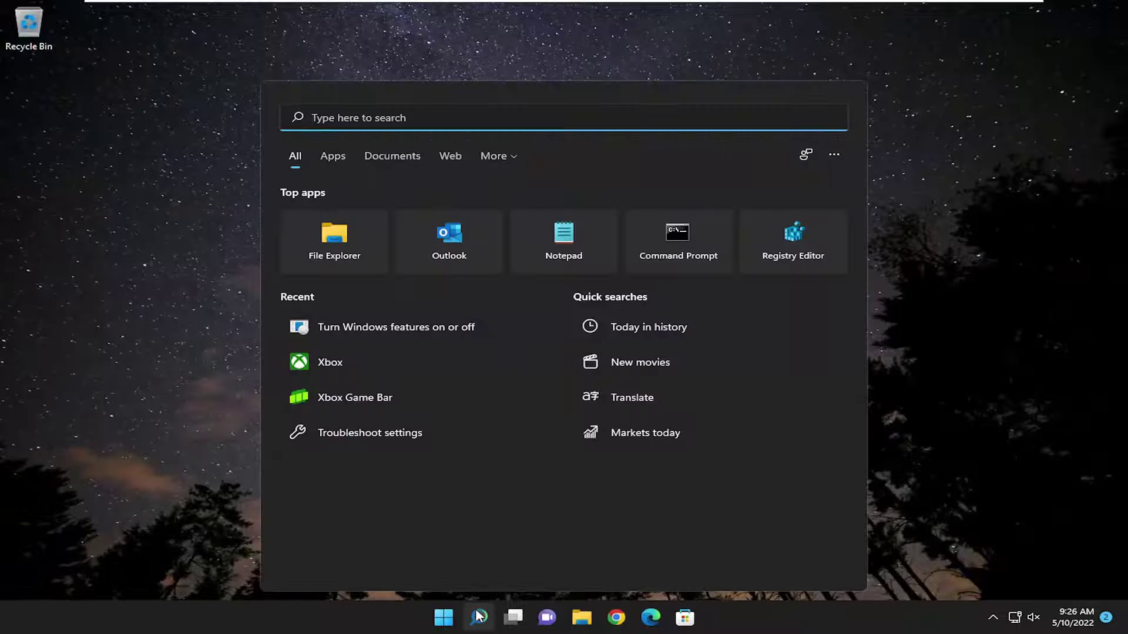
text(microsoft sto)
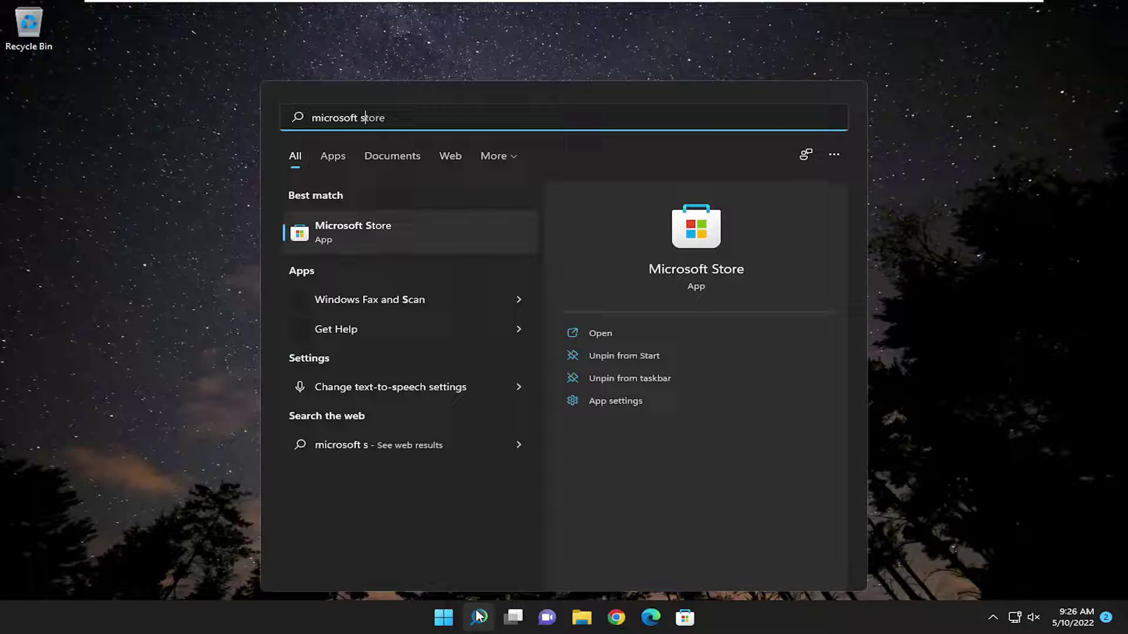
text(re)
key(Return)
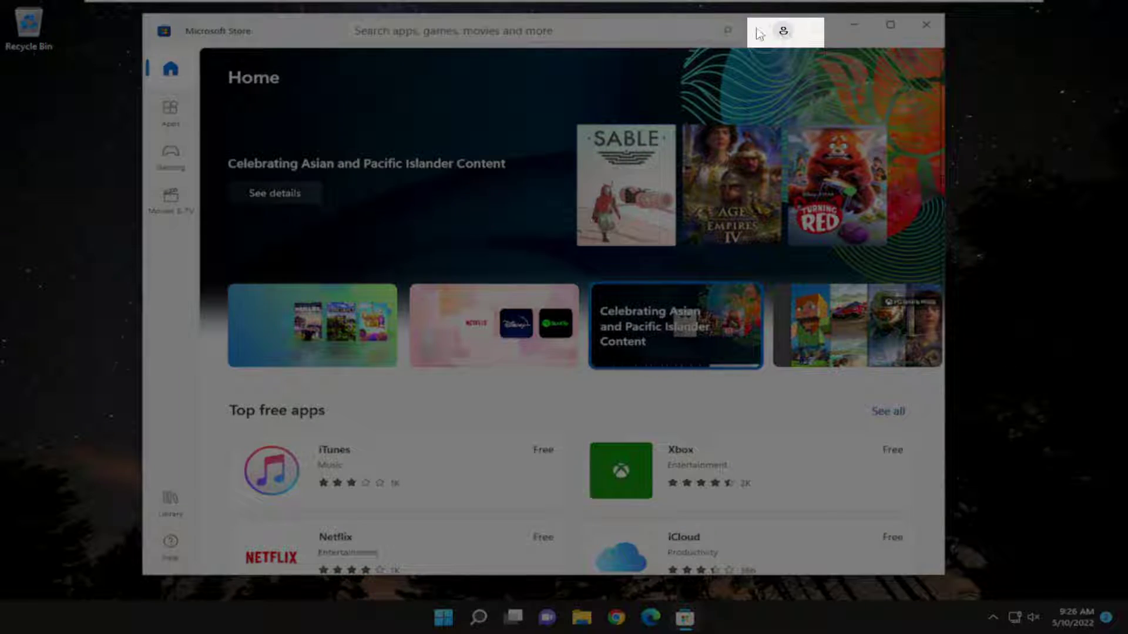
click(784, 32)
click(621, 82)
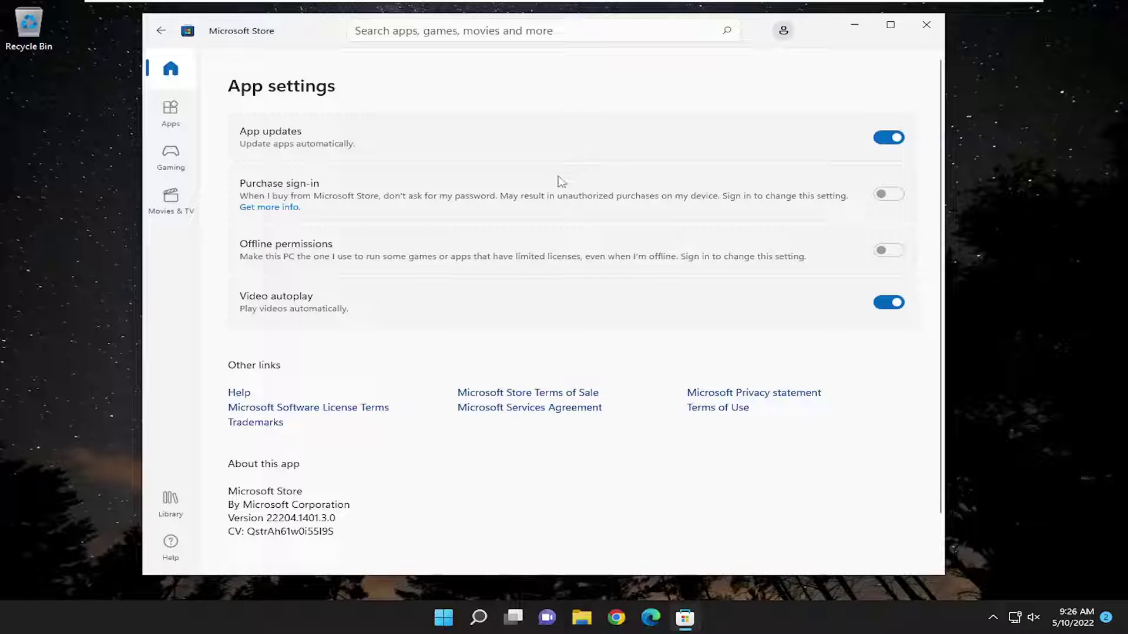
scroll(559, 182, down, 1)
scroll(559, 181, up, 1)
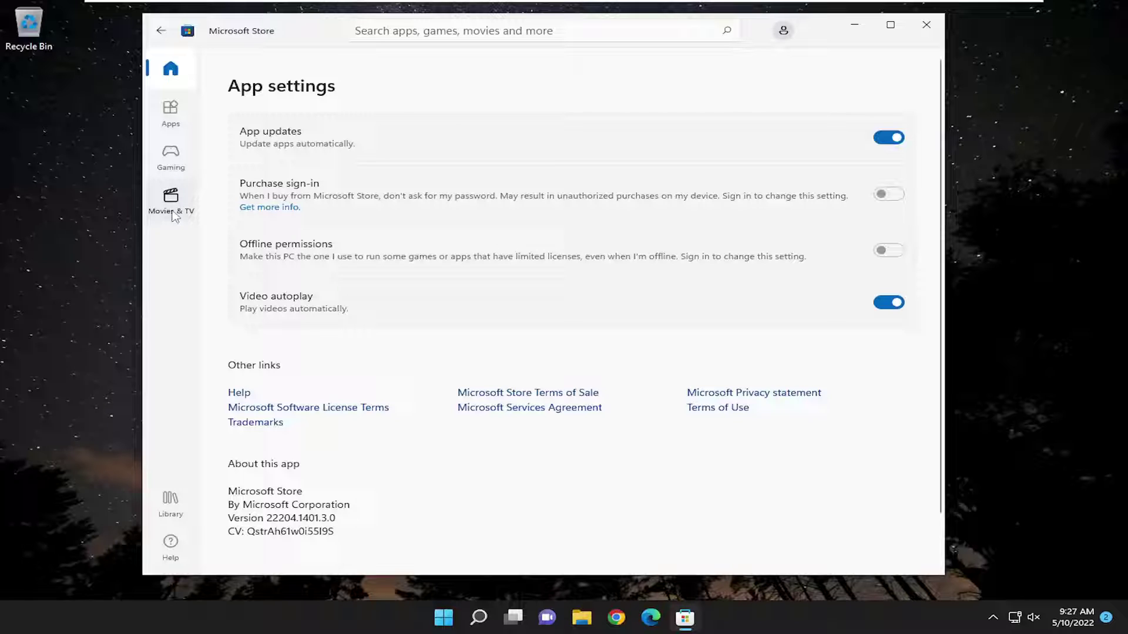
Go to the Store Library and run Get updates until all apps are up to date
click(171, 504)
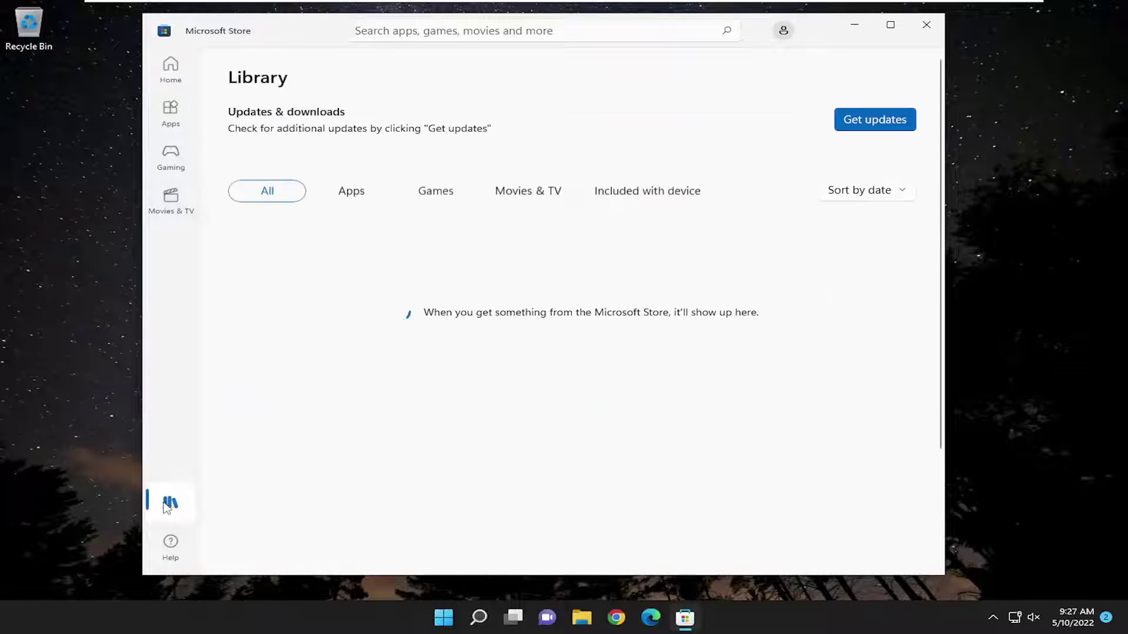
click(868, 122)
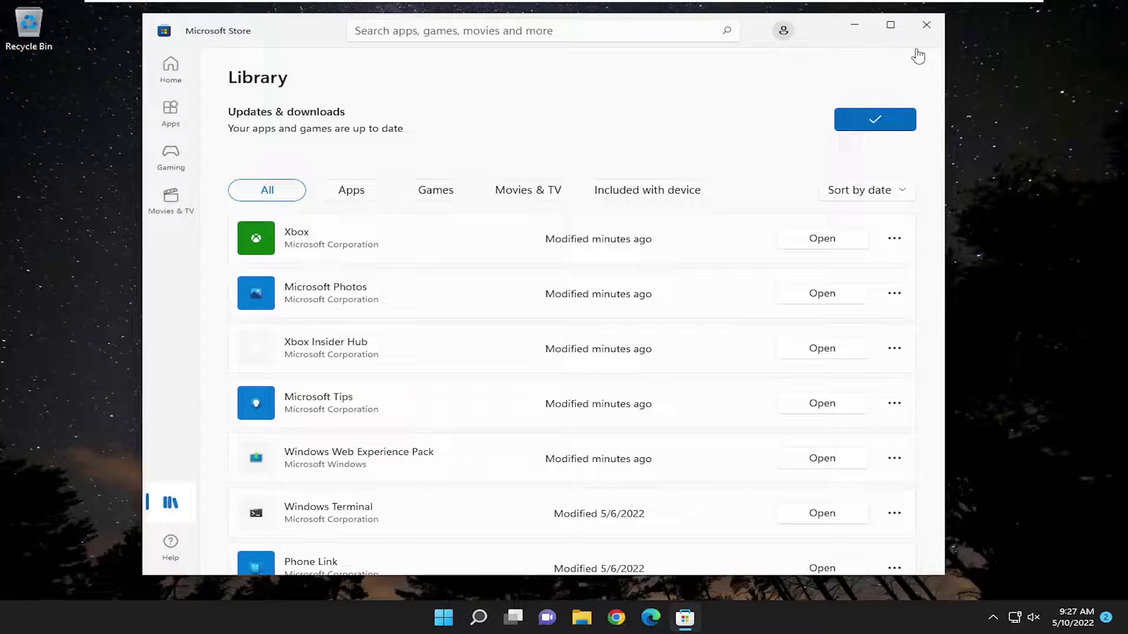
Close Microsoft Store and bring up the Win+X menu of system shortcuts and power options
click(938, 28)
right_click(443, 618)
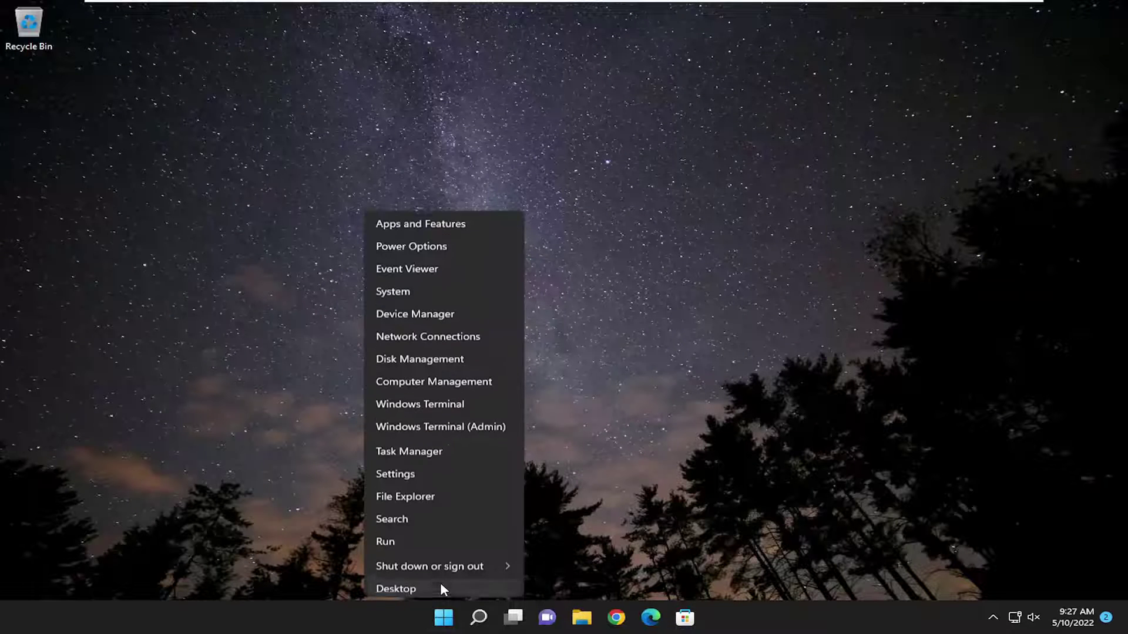